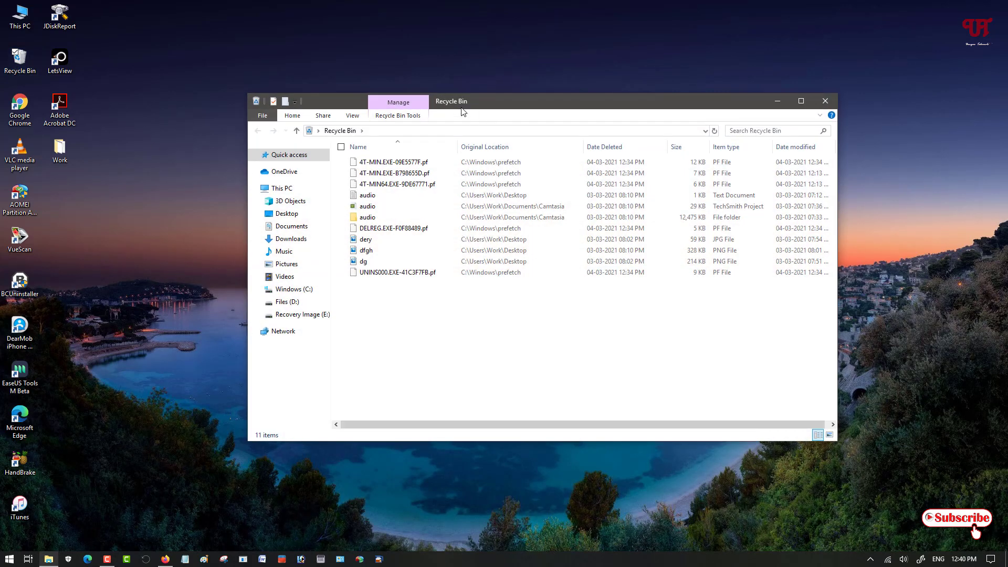
Drag the Recycle Bin window (11 deleted items) a few times, then close it.
drag(479, 101, 448, 101)
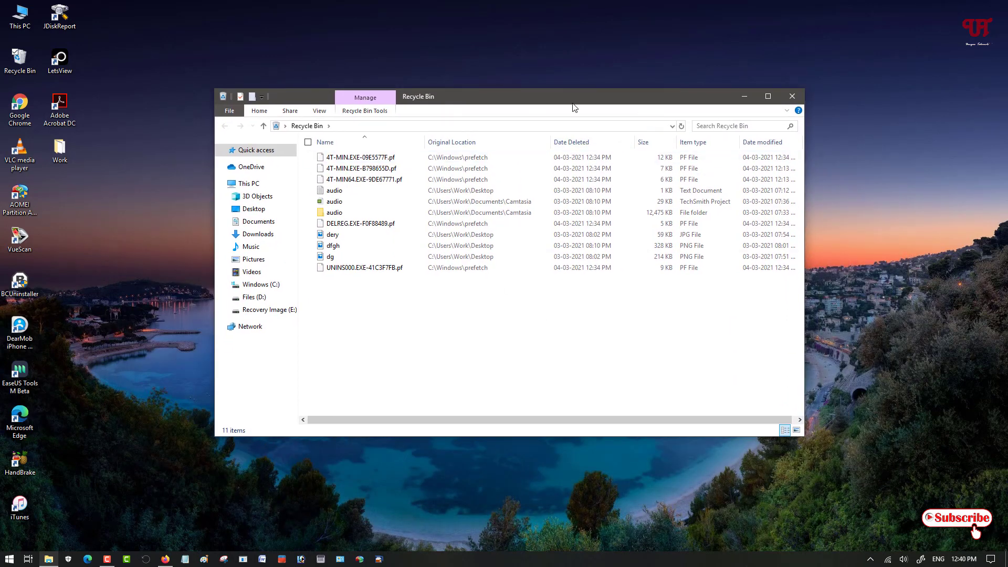
drag(572, 105, 596, 103)
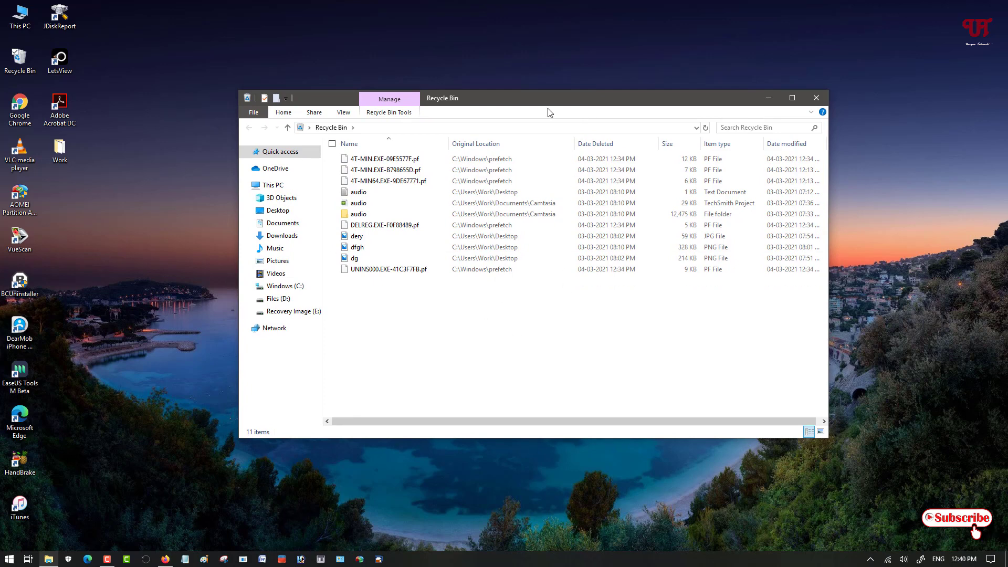
drag(545, 104, 508, 88)
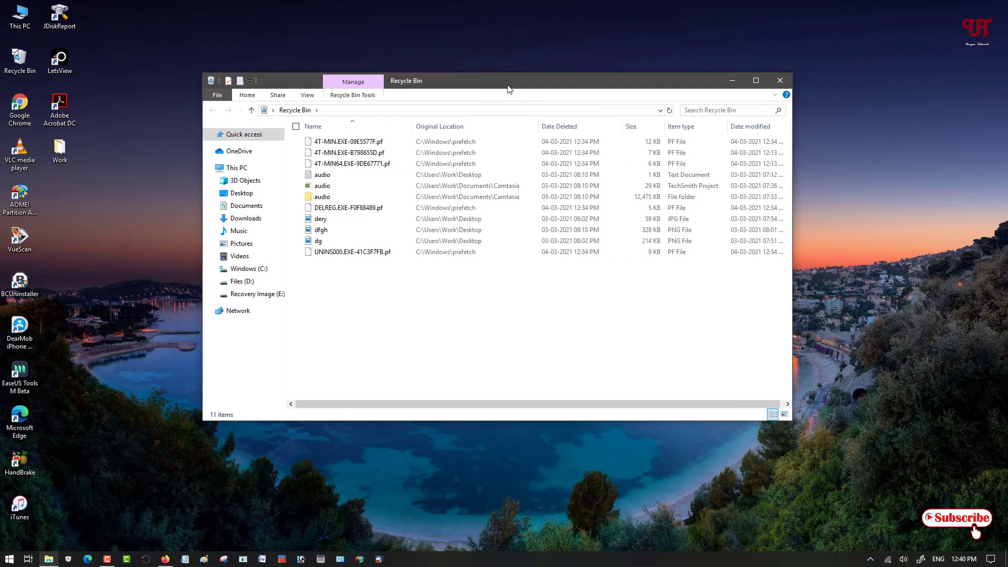
click(780, 80)
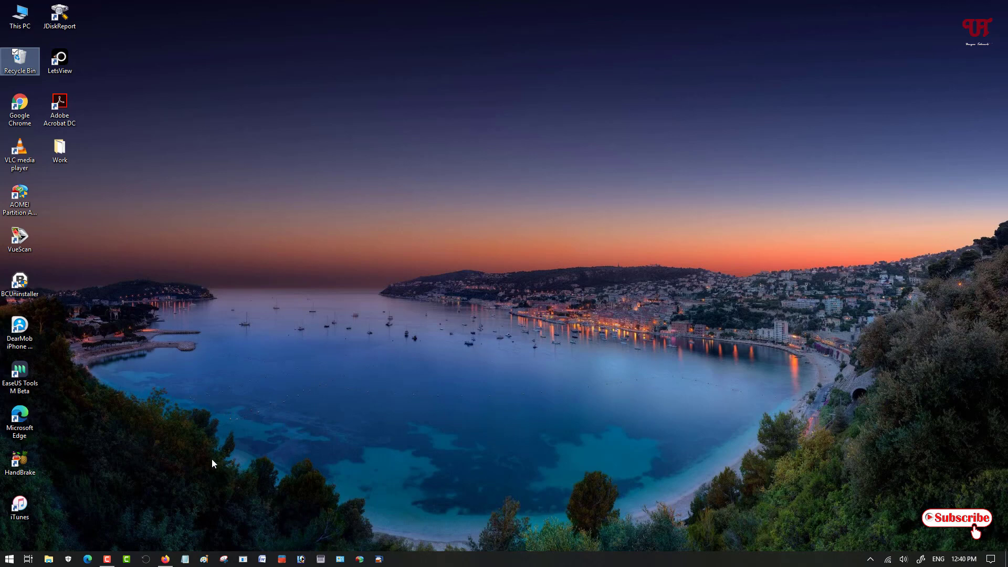
From the 4t Niagara product page, save the free 4t-min.exe and open its Downloads folder.
click(165, 559)
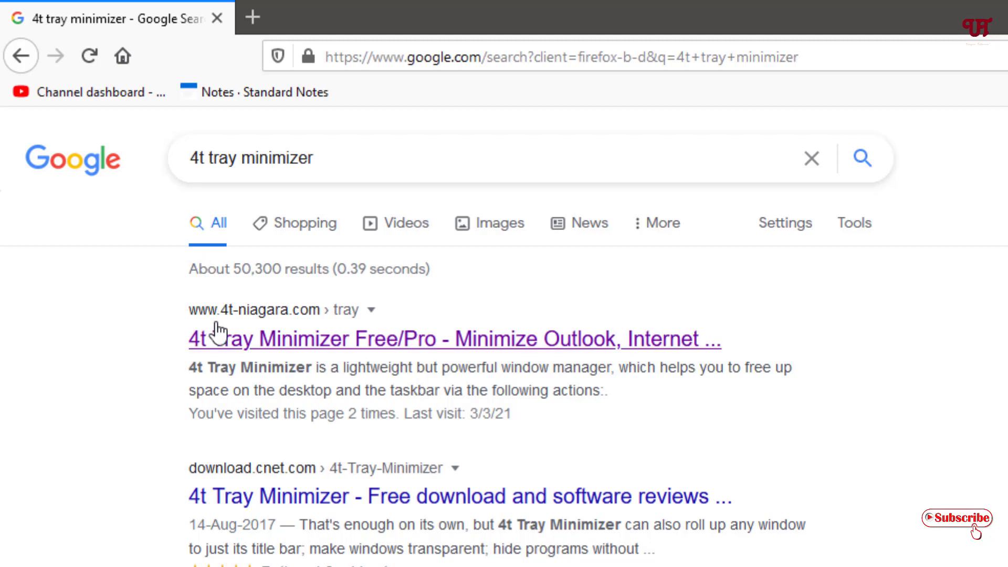
click(343, 350)
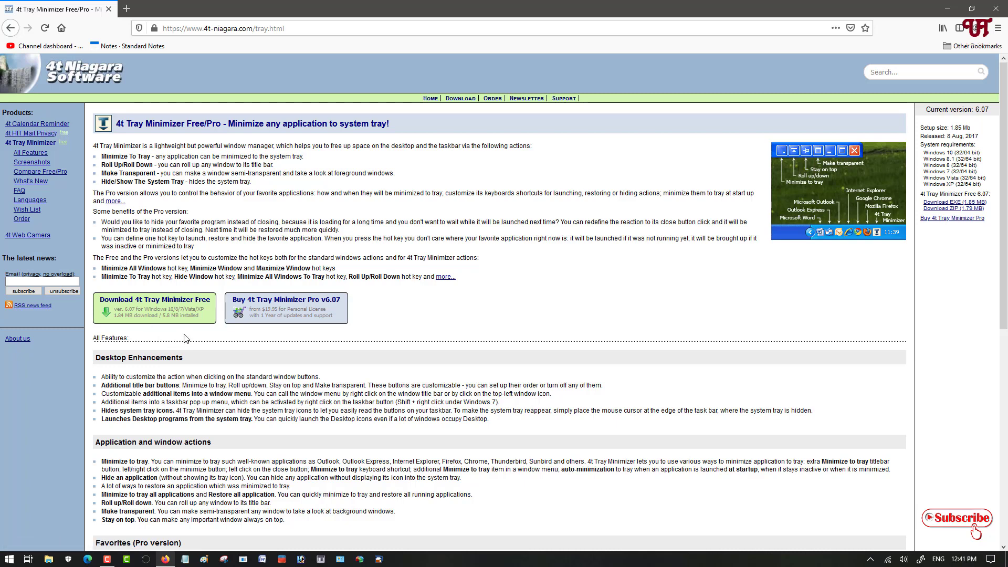
click(130, 313)
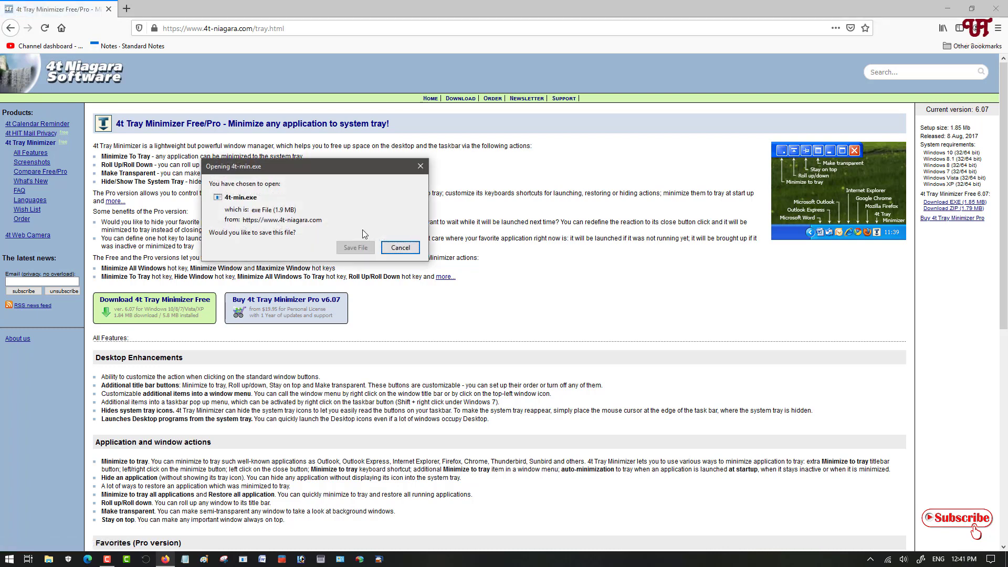
click(354, 249)
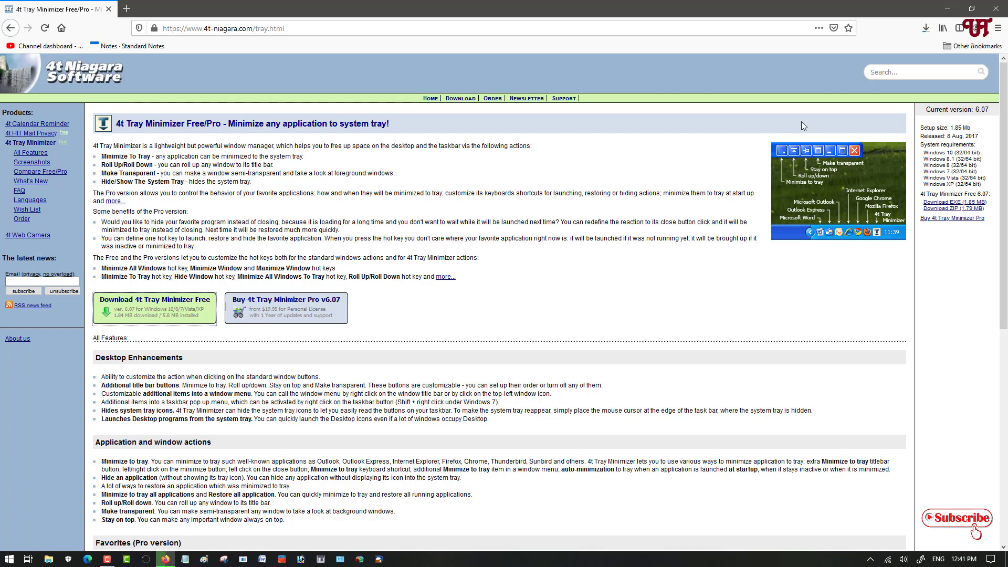
click(926, 28)
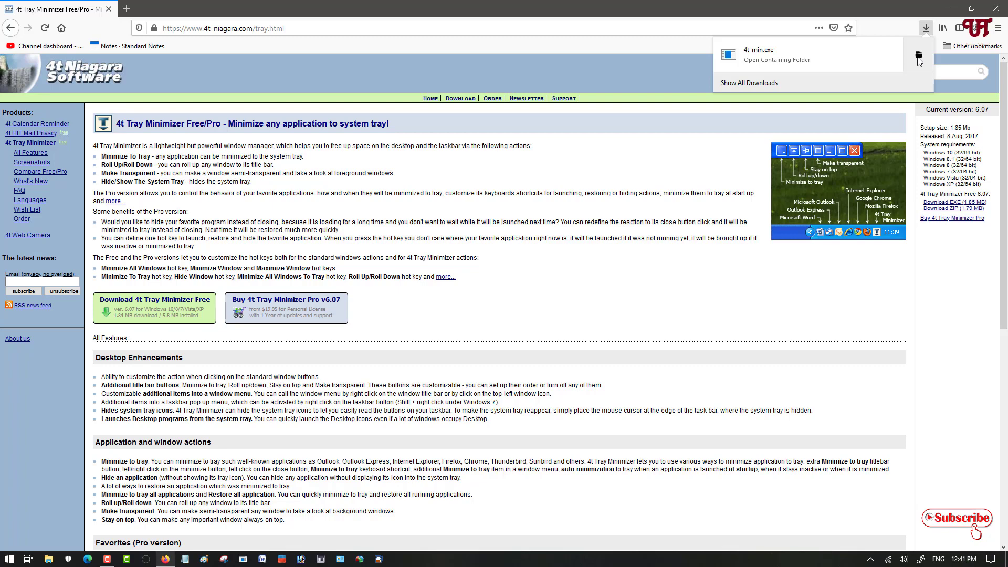
click(918, 55)
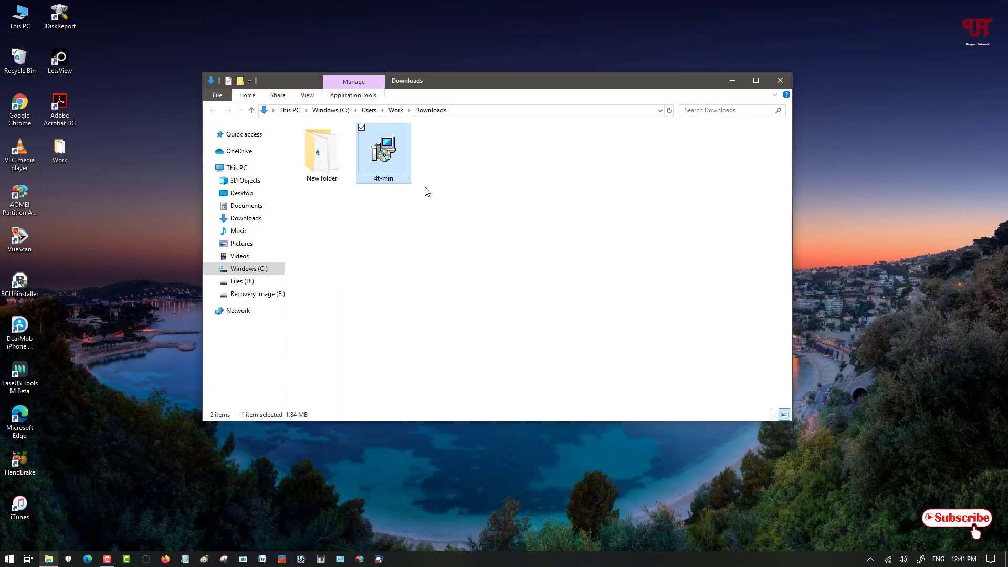
Run 4t-min, accept the license, and install with the default folder, Start Menu group and desktop shortcut.
double_click(378, 177)
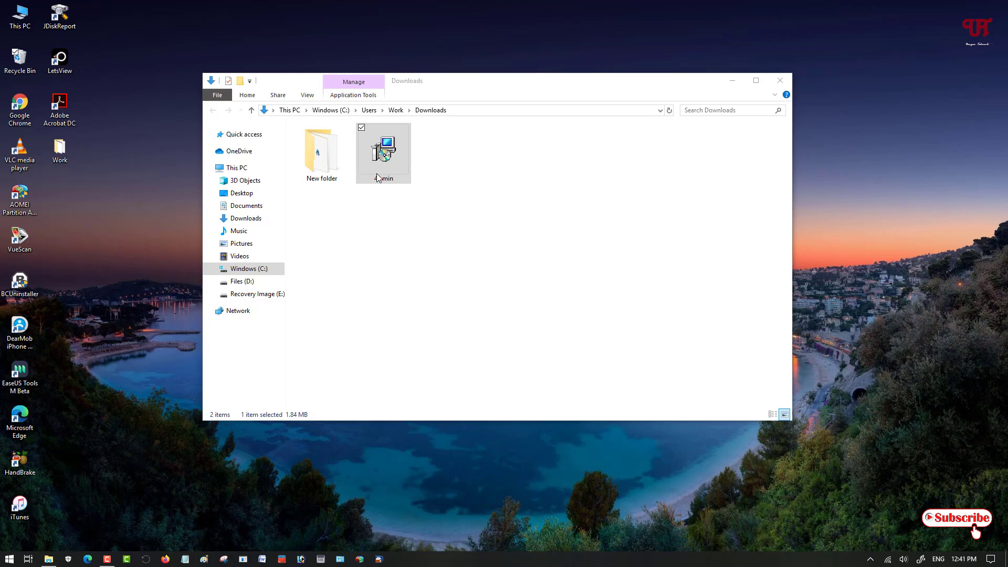
click(514, 303)
click(460, 336)
click(564, 364)
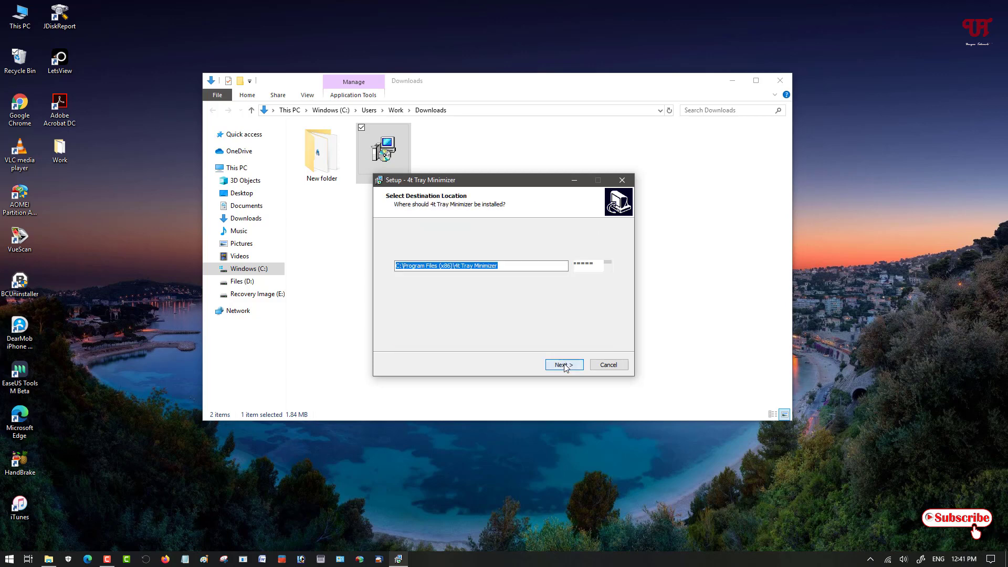
click(564, 365)
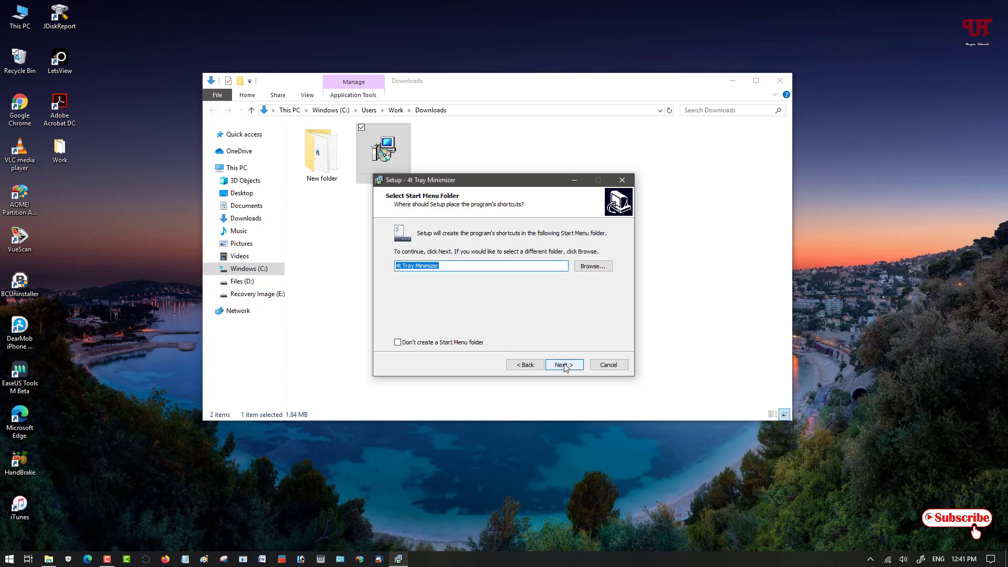
click(563, 365)
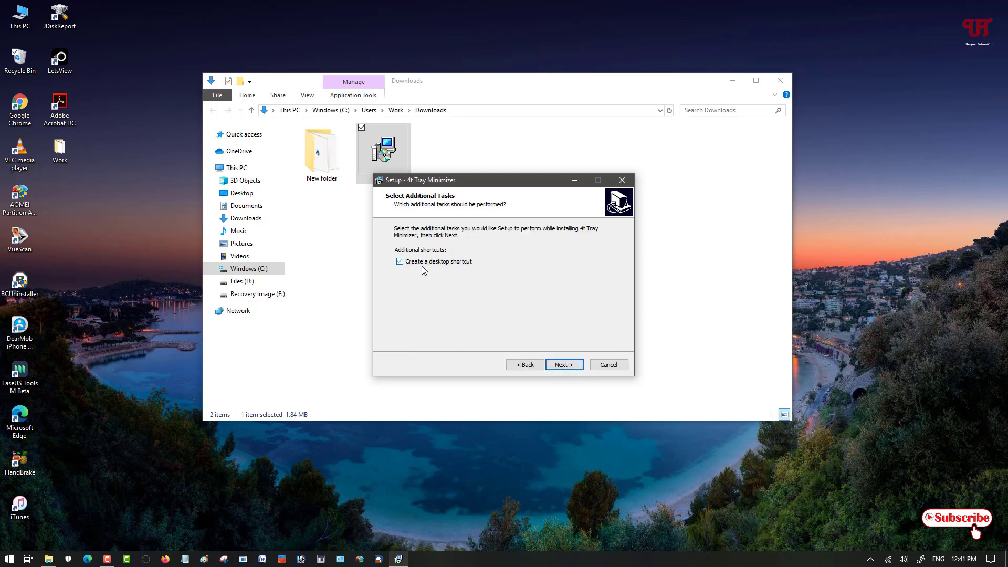
click(564, 365)
click(563, 364)
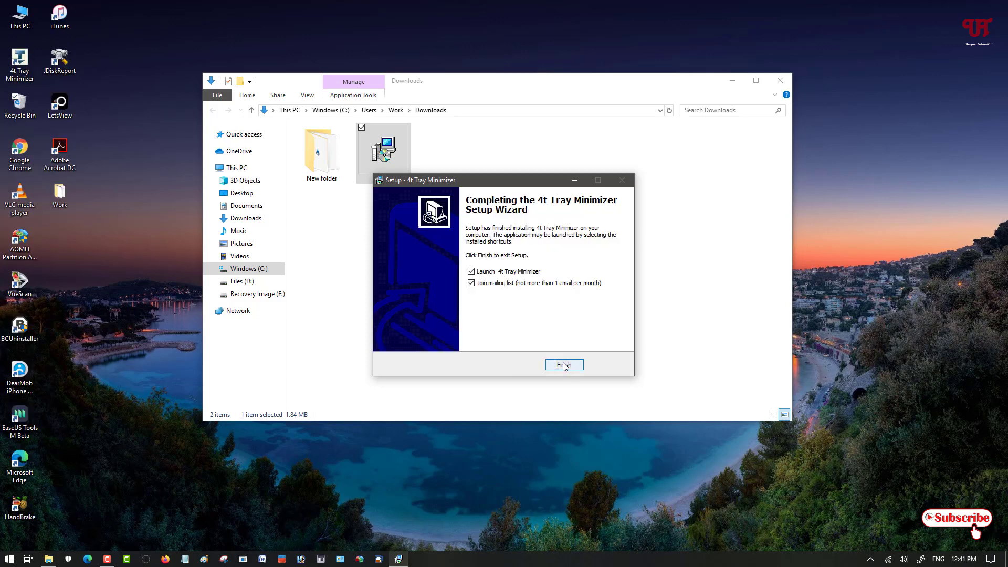
Move the new desktop shortcut, decline the mailing list, and finish setup to launch the settings wizard.
drag(20, 61, 109, 239)
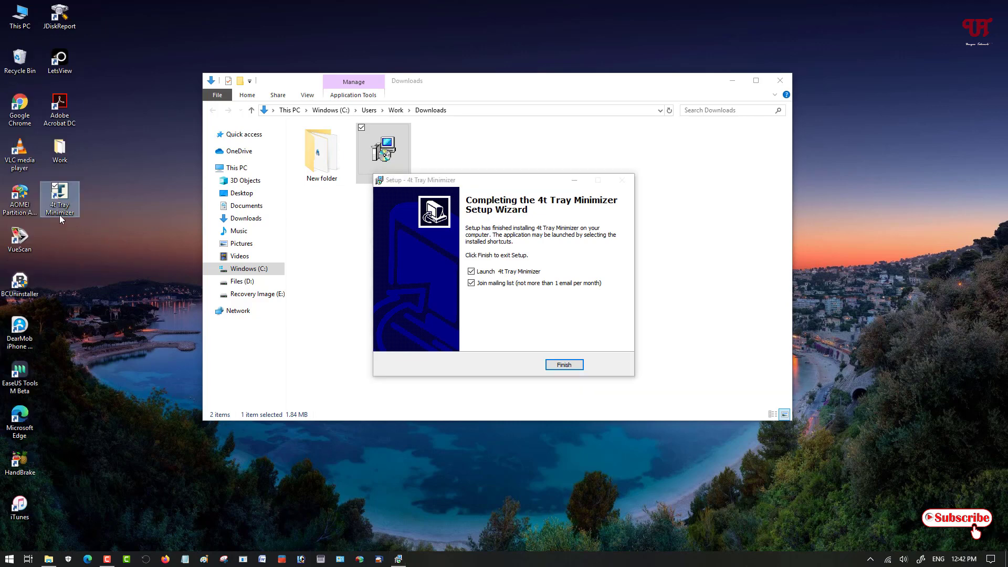
click(471, 283)
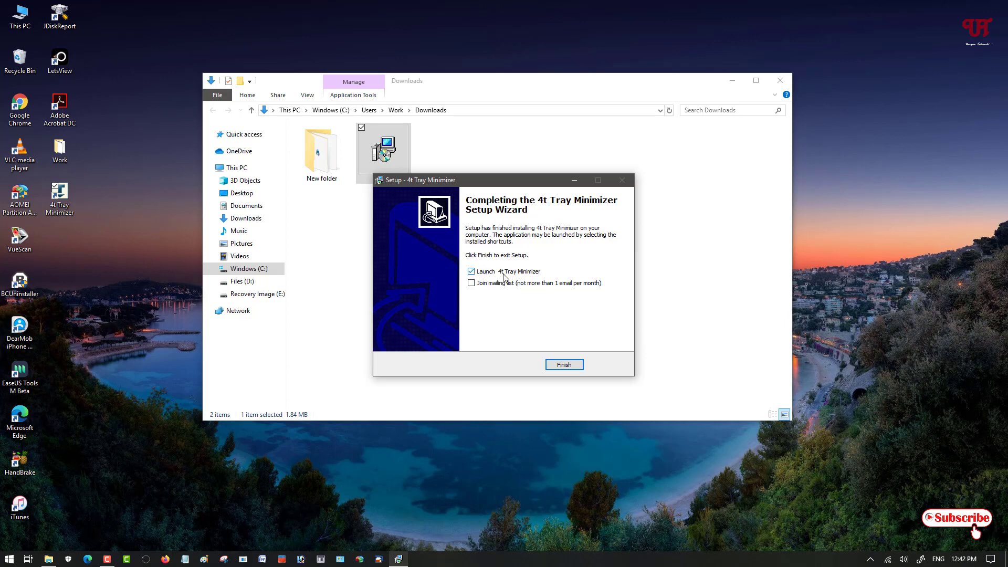
click(564, 364)
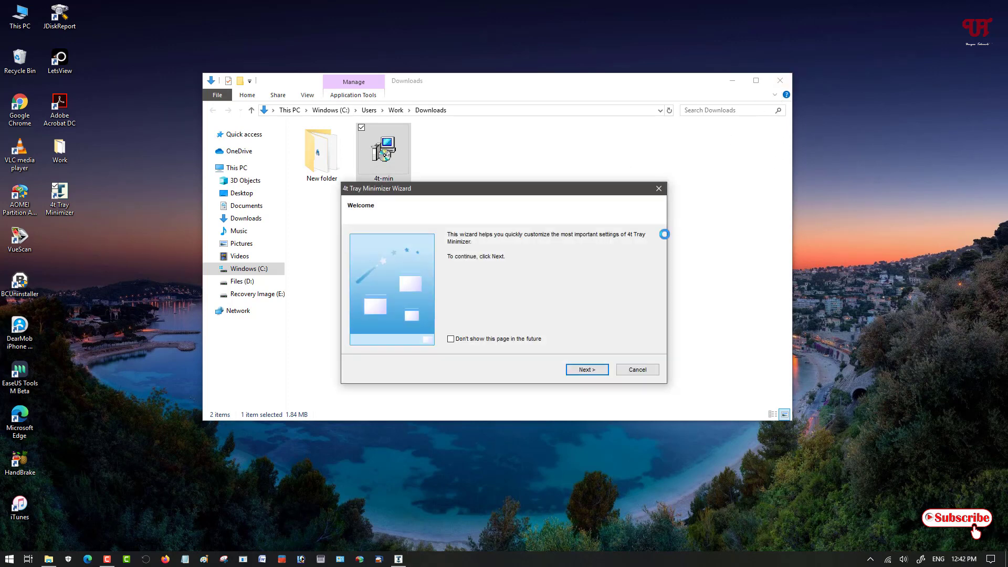
click(596, 370)
Keep the defaults on the startup, hiding, restoring and window-menu pages, then finish at Exclusions.
click(596, 369)
click(596, 370)
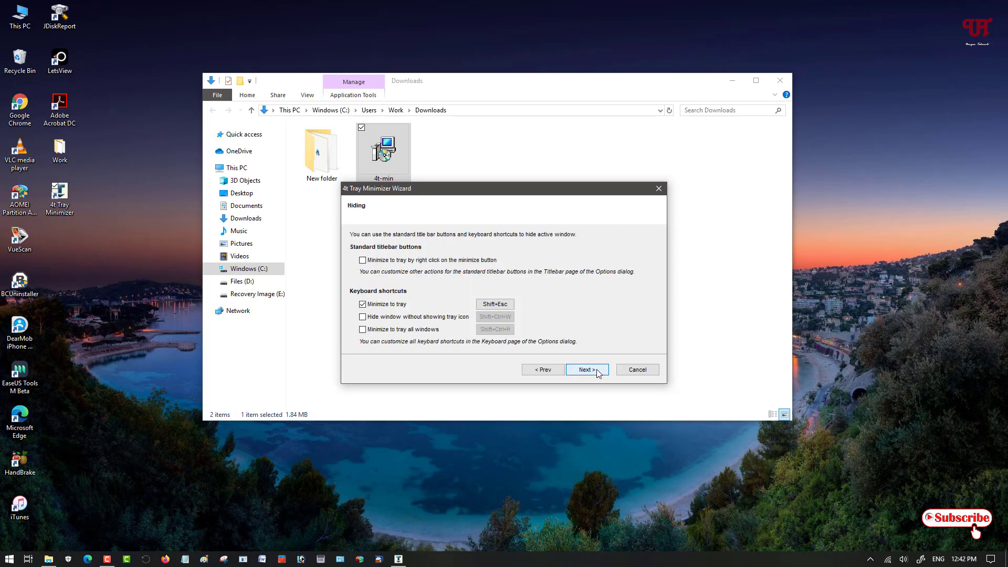
click(596, 369)
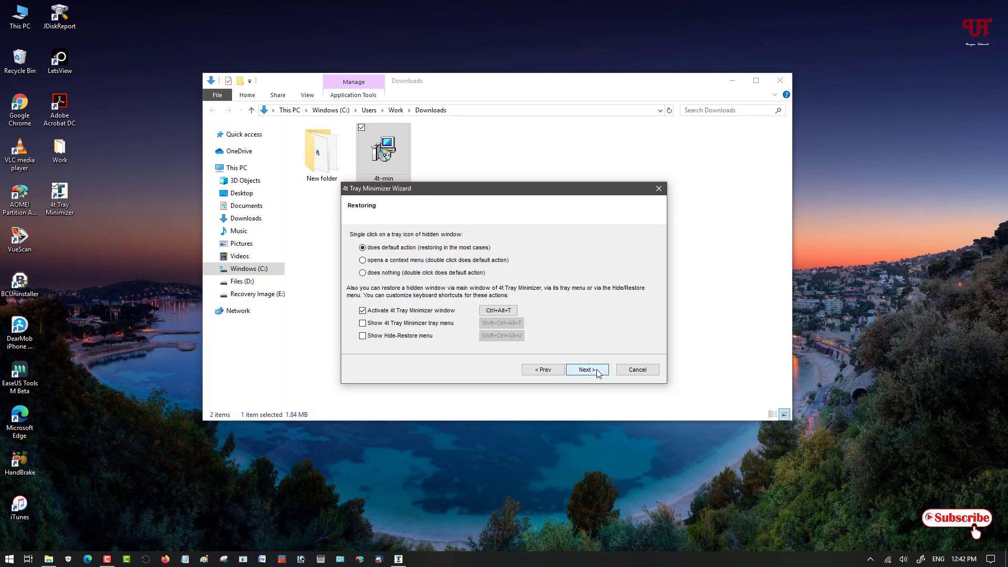
click(596, 369)
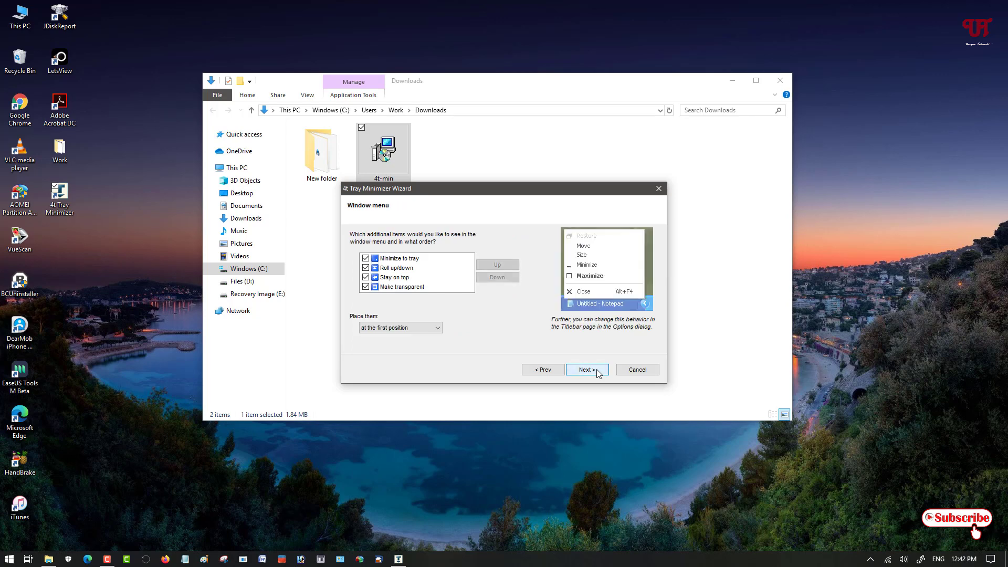
click(596, 370)
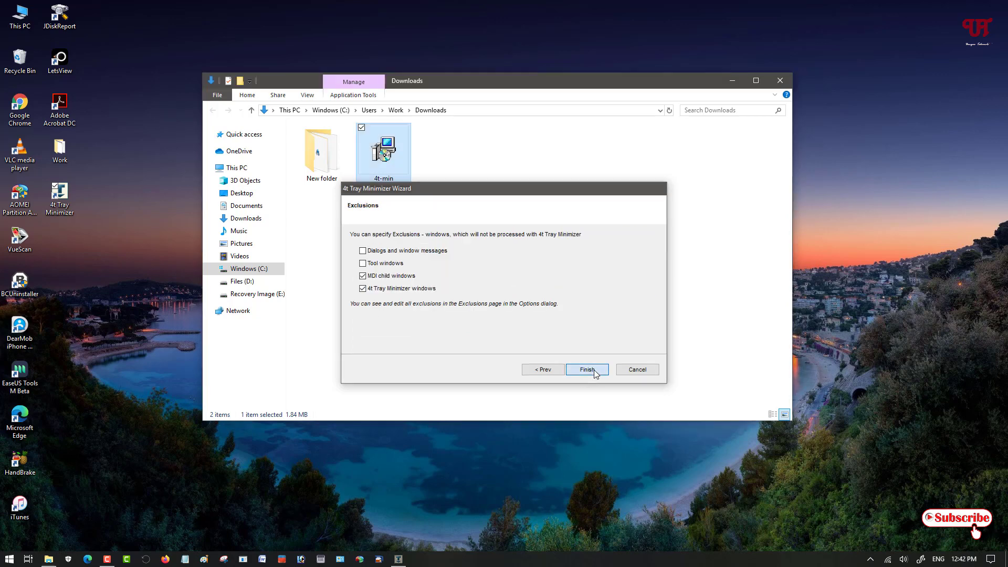
click(586, 369)
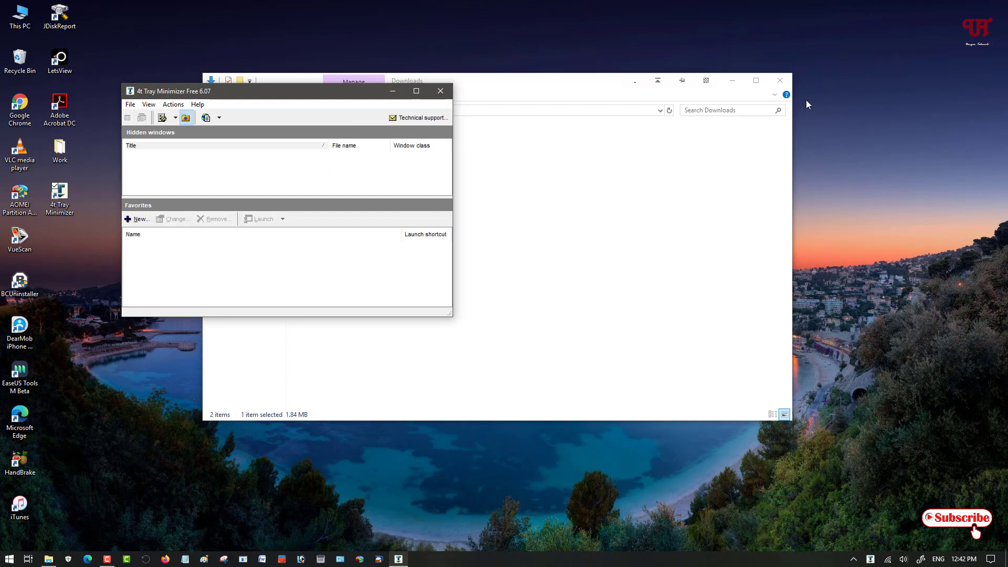
Hide the 4t Tray Minimizer window, deselect 4t-min in Downloads, and open This PC.
drag(363, 98, 584, 153)
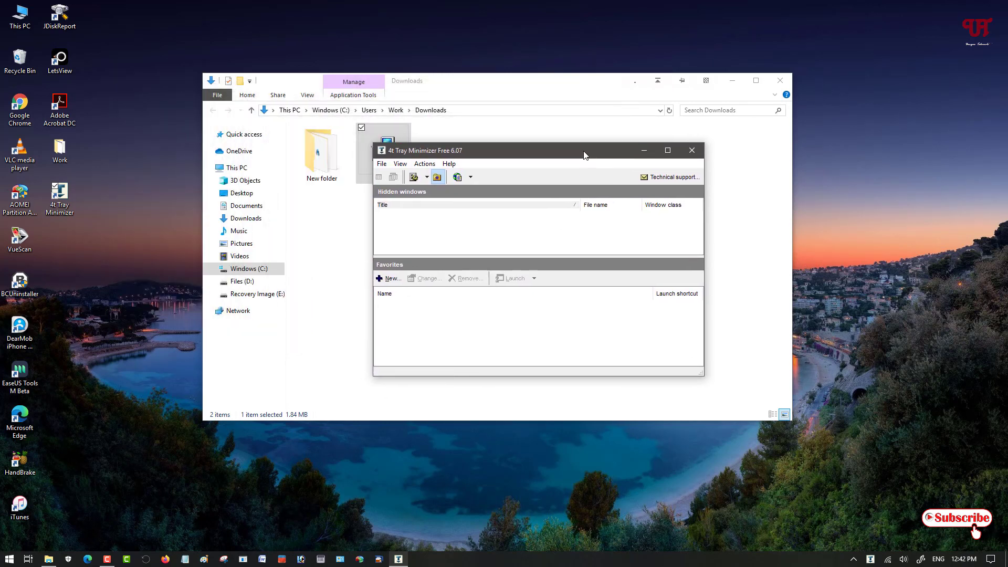
click(643, 151)
drag(578, 87, 584, 111)
click(636, 181)
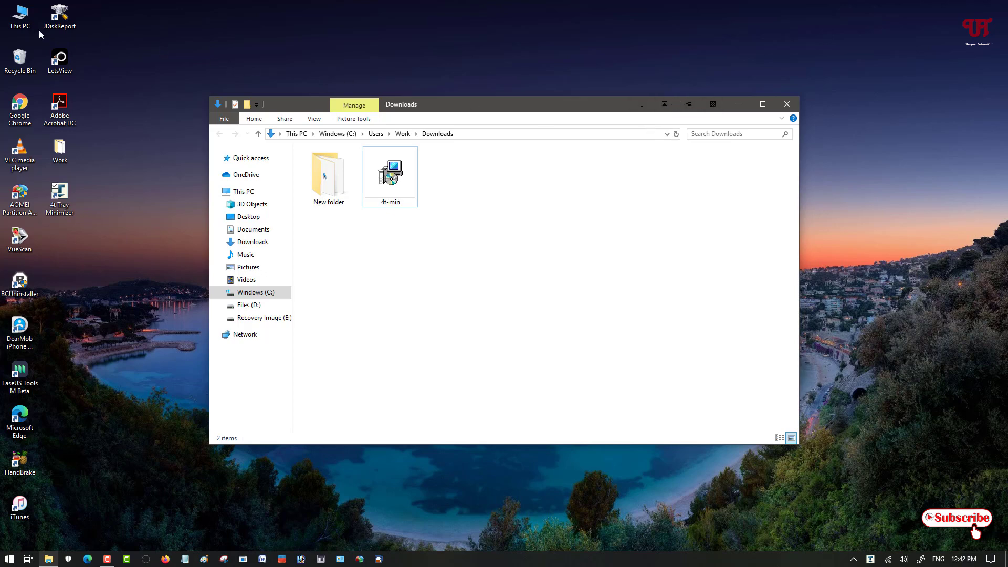
double_click(24, 25)
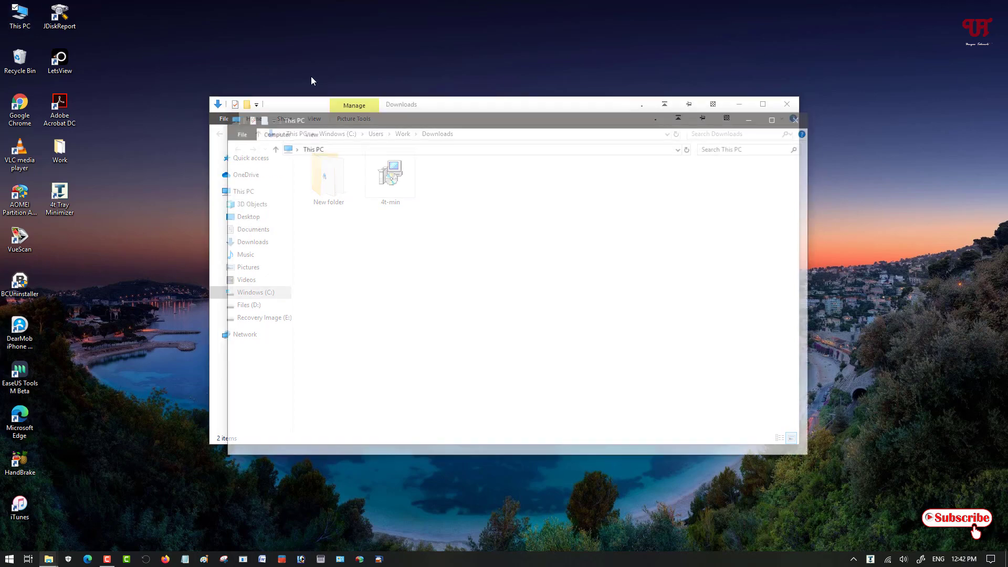
Arrange the This PC and Downloads windows, then turn the see-through Downloads window opaque with the new title-bar button.
drag(500, 122, 499, 160)
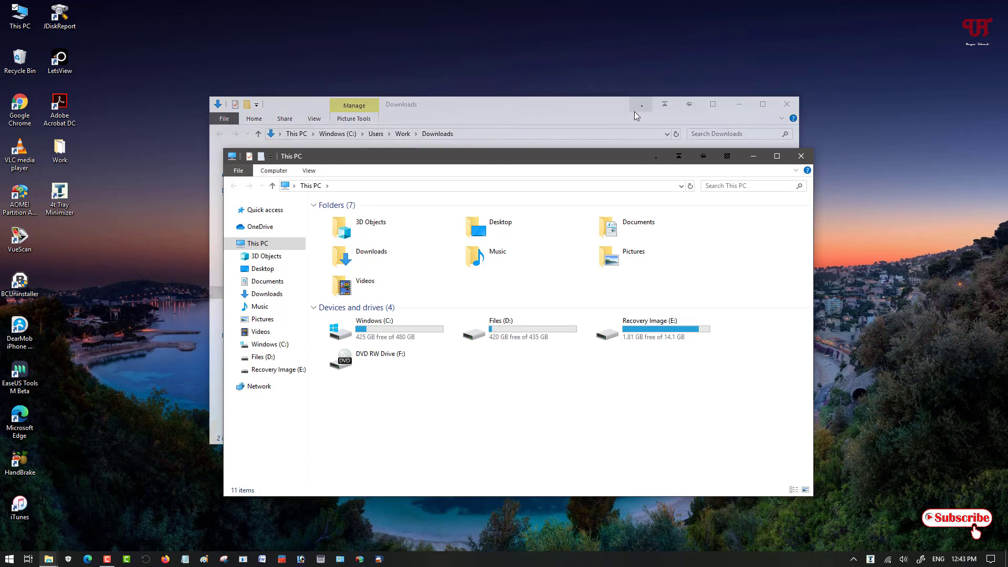
drag(615, 108, 659, 128)
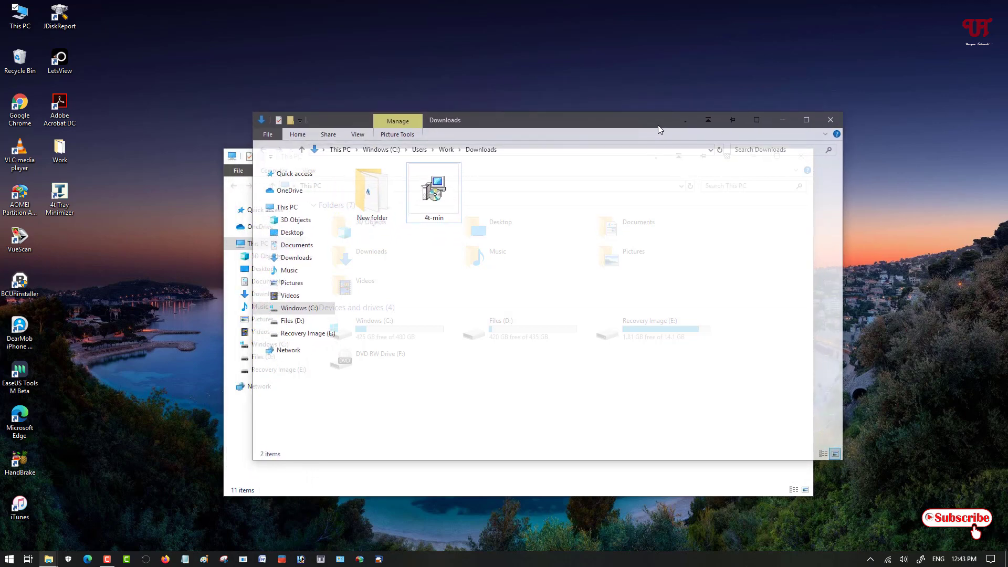
drag(658, 126, 637, 129)
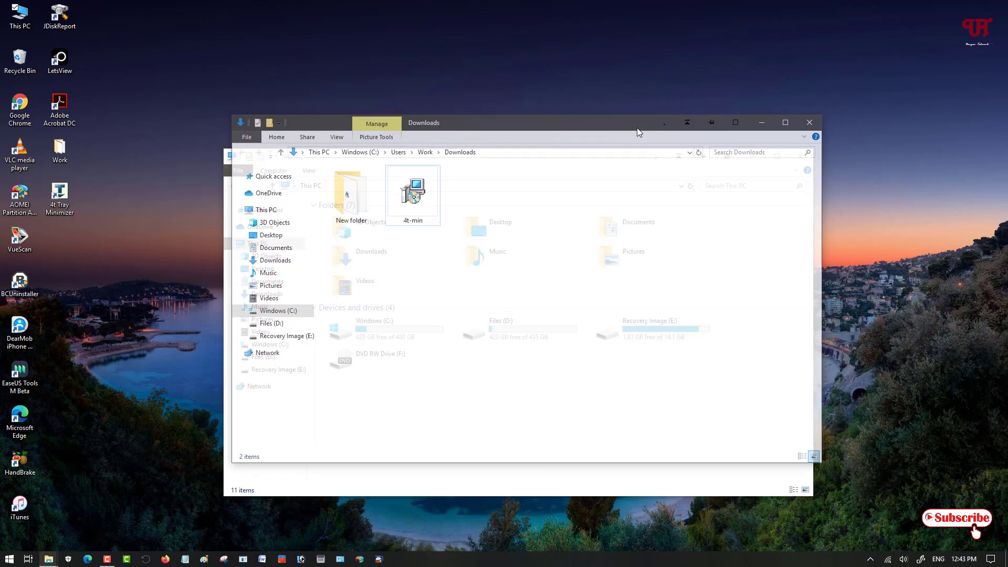
click(731, 124)
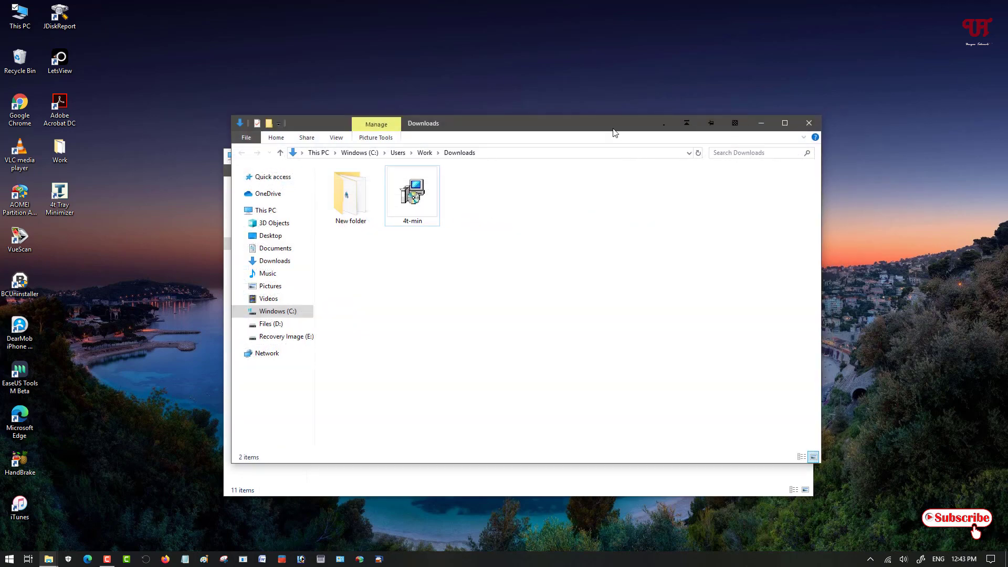
Make the This PC window see-through, drag it over Downloads, then make it opaque.
drag(613, 128, 565, 125)
click(780, 235)
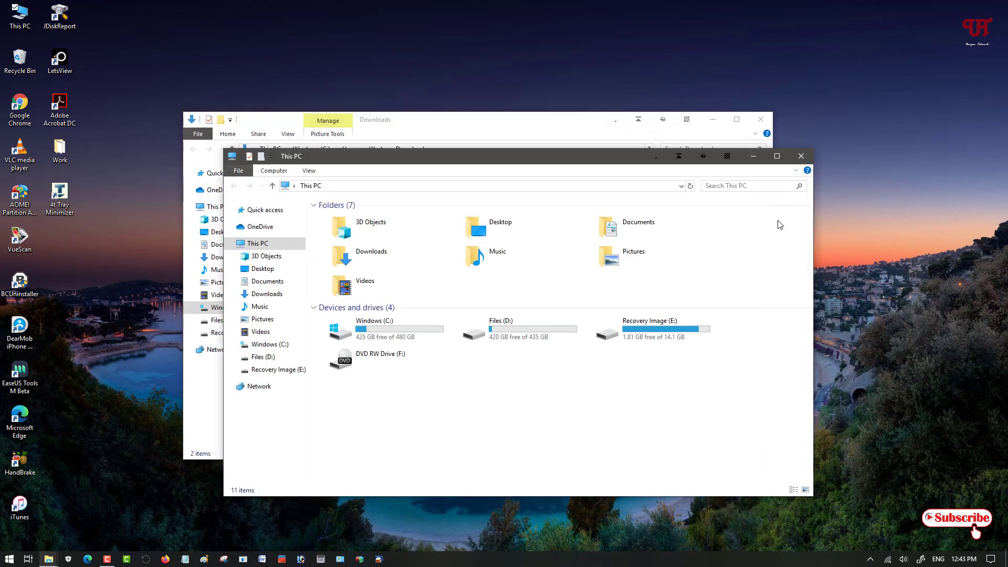
click(726, 157)
drag(634, 156, 667, 152)
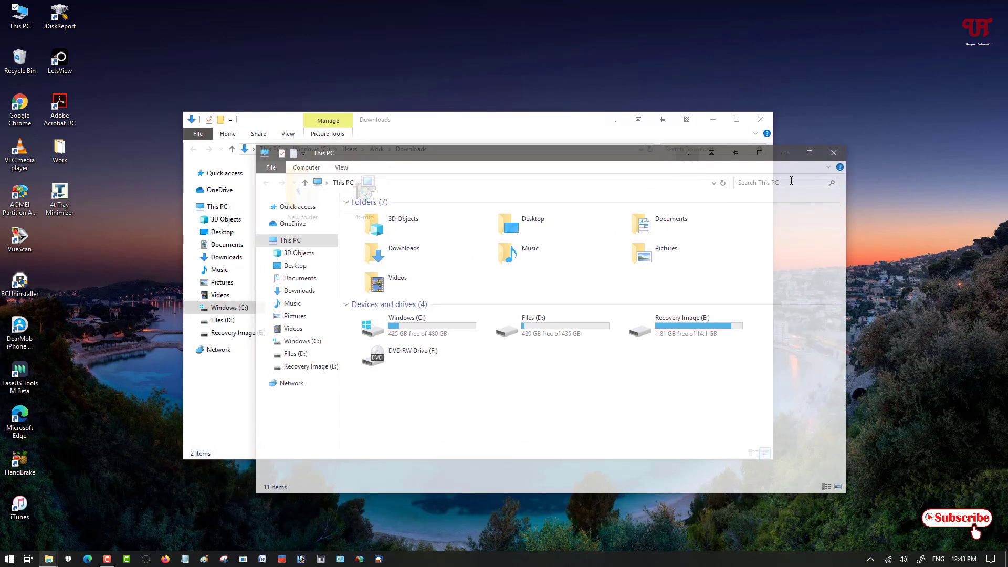
click(759, 152)
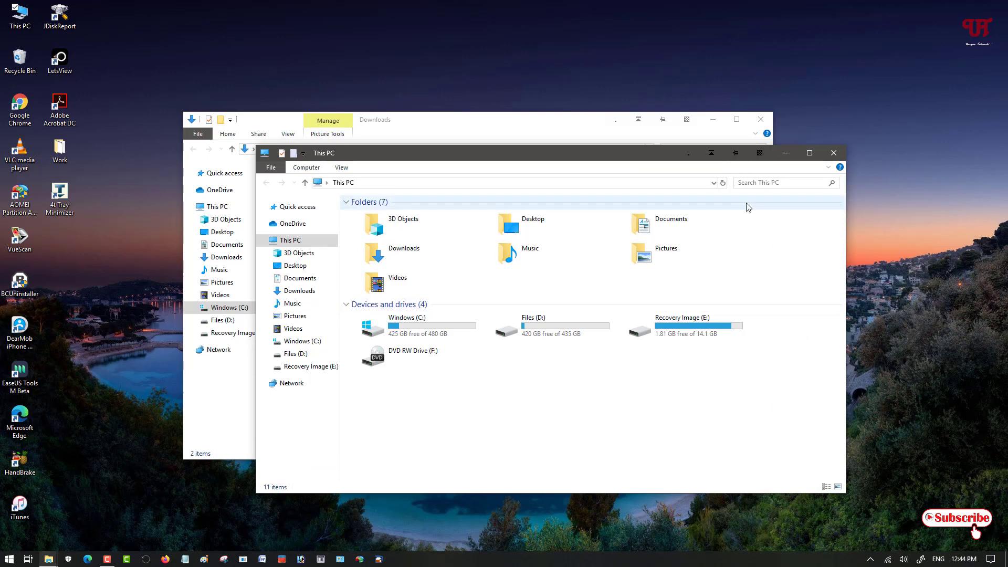
Make This PC see-through again, shift it right, restore full opacity, and move it up-left.
click(760, 153)
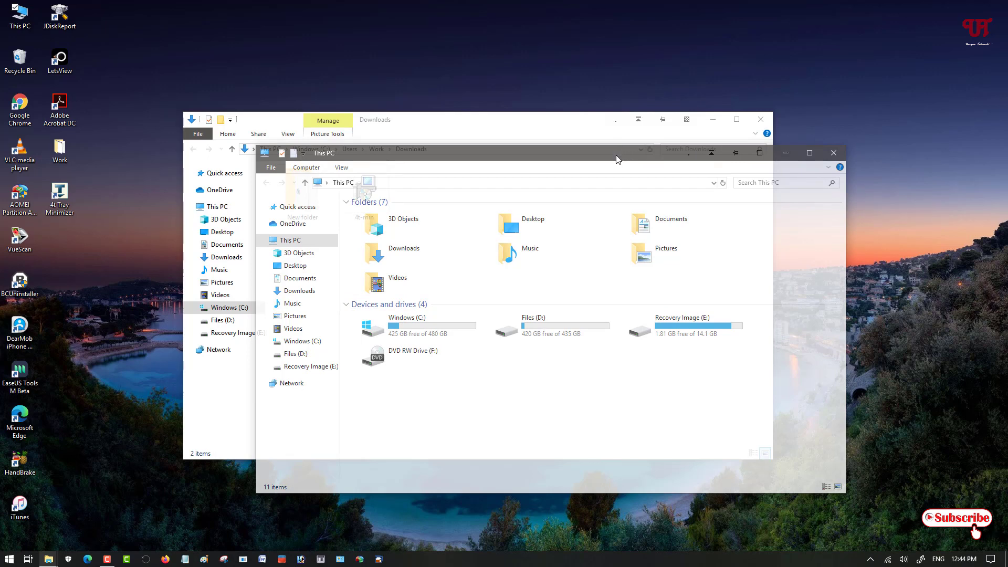
drag(617, 159, 686, 165)
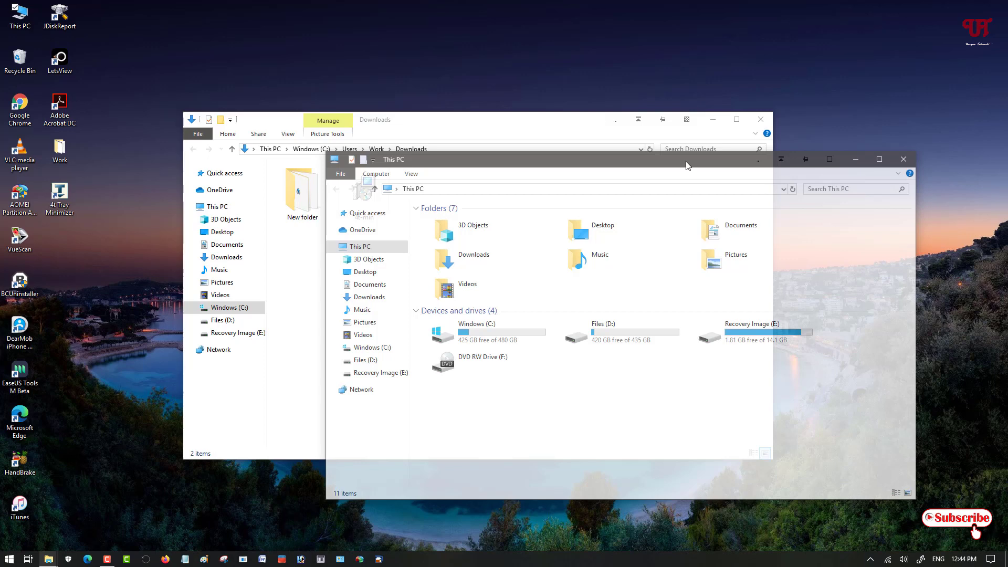
click(829, 160)
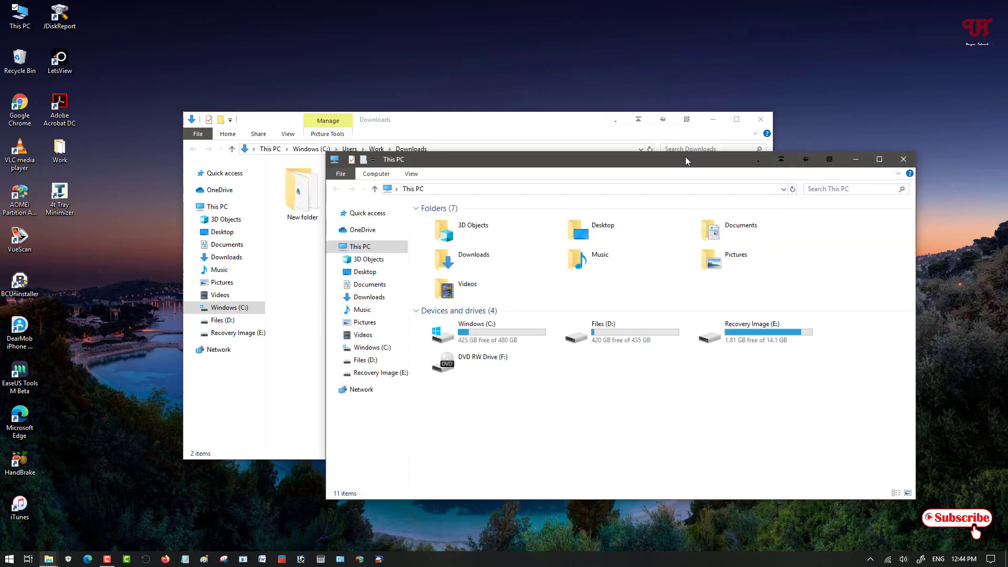
drag(666, 151, 597, 90)
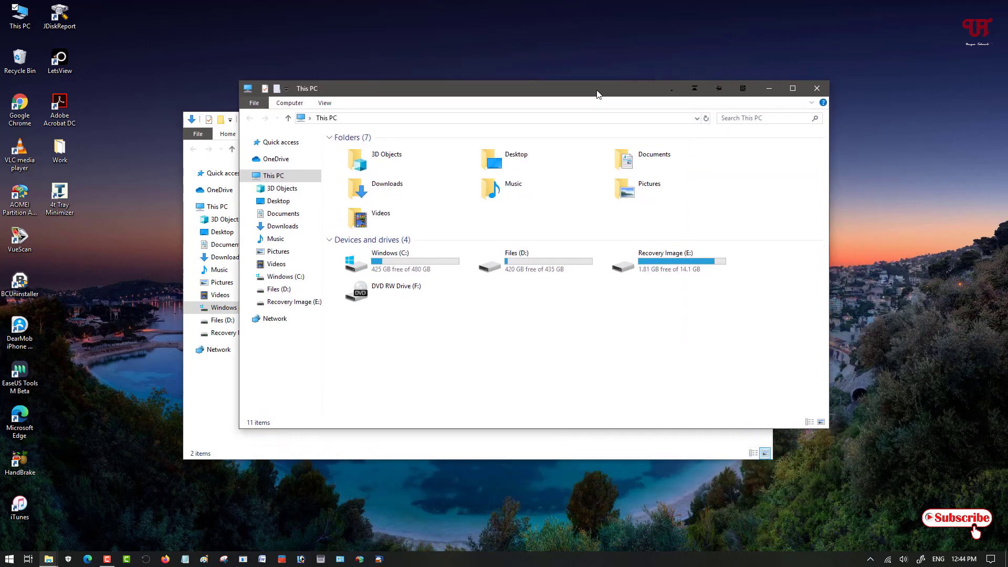
click(600, 439)
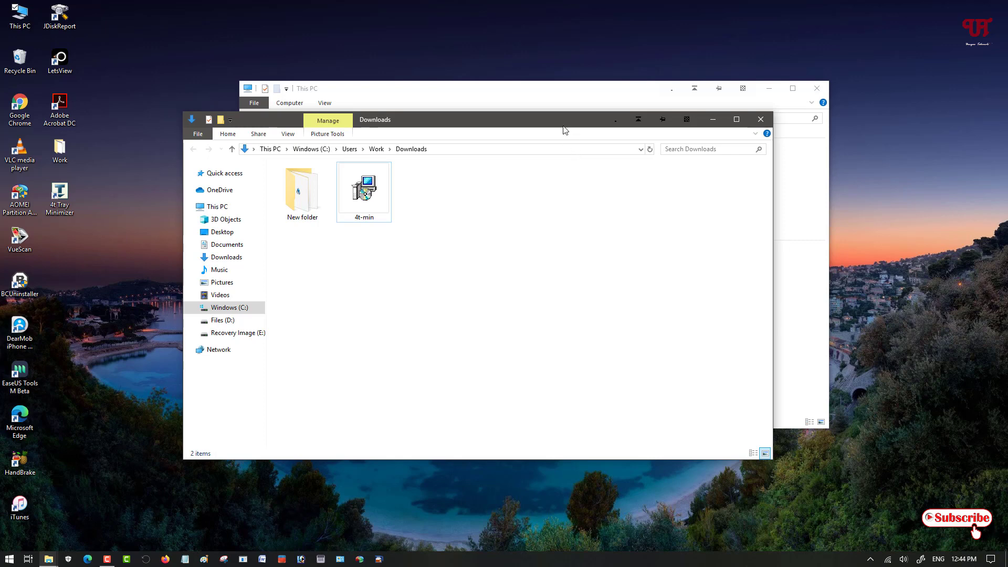
Nudge the Downloads window down and close it.
drag(563, 127, 568, 151)
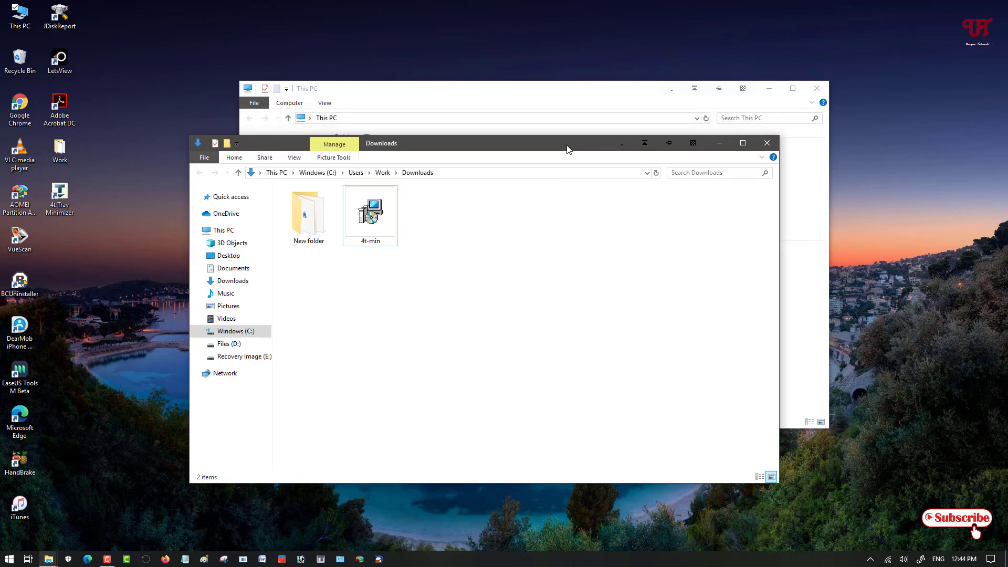
click(767, 143)
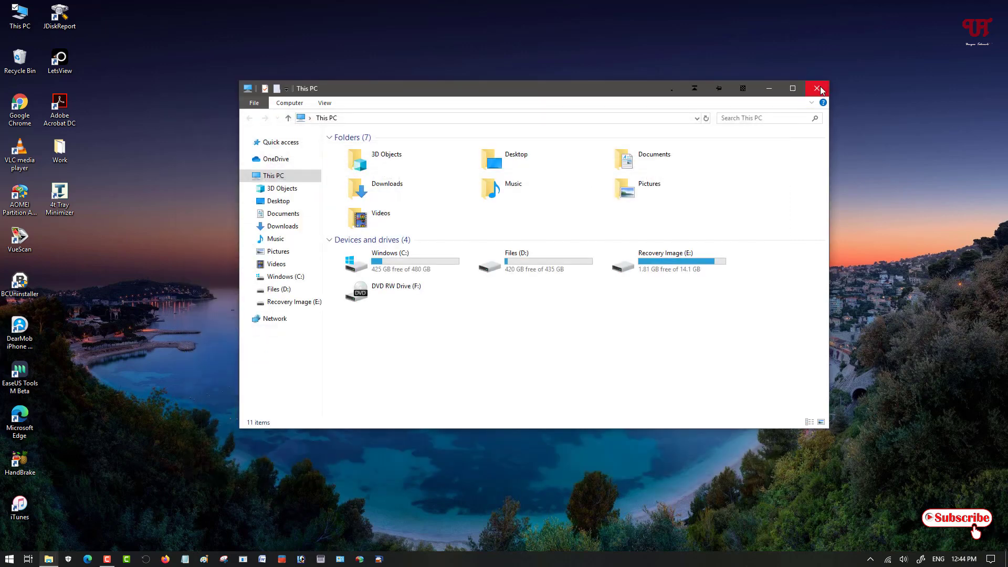